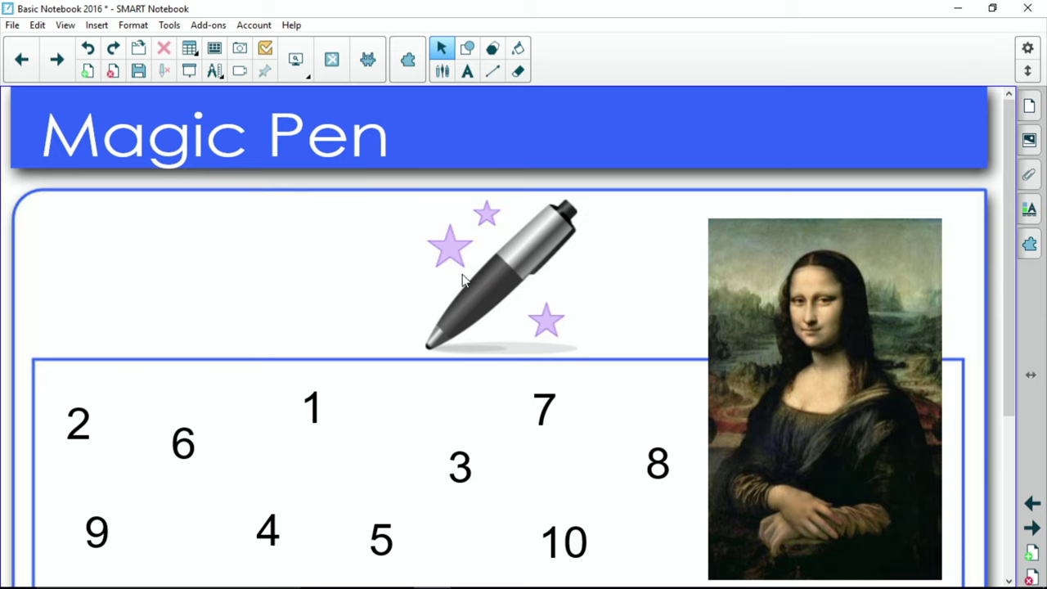
Switch to the Magic Pen, check its line colour choices, and draw a fading freehand stroke in the blank area above the numbers
{"action": "left_click", "coordinate": [442, 72]}
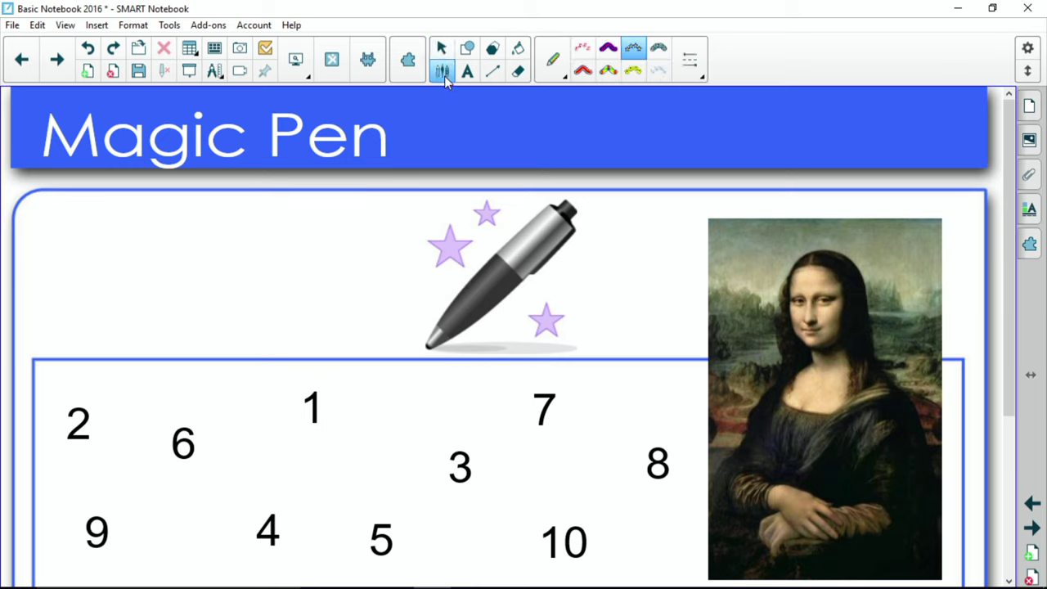
{"action": "left_click", "coordinate": [551, 75]}
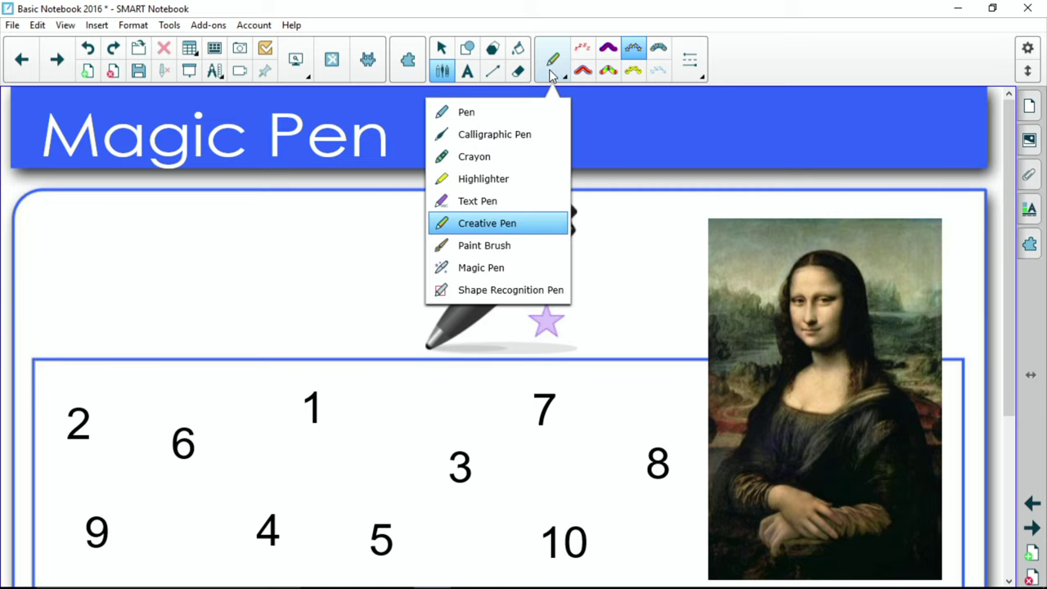
{"action": "left_click", "coordinate": [444, 270]}
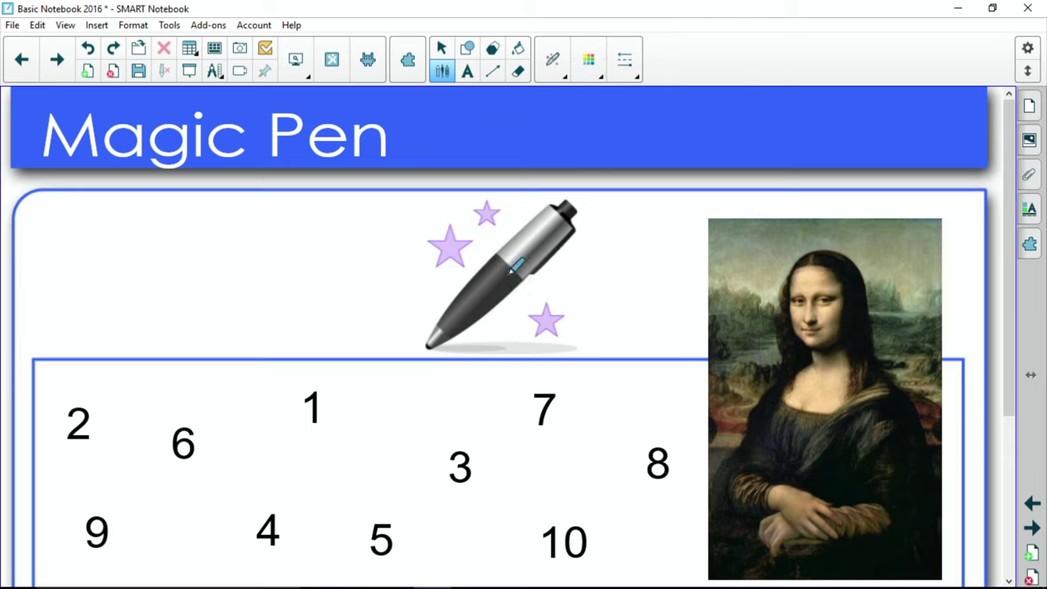
{"action": "left_click", "coordinate": [553, 59]}
{"action": "left_click", "coordinate": [524, 265]}
{"action": "left_click", "coordinate": [584, 70]}
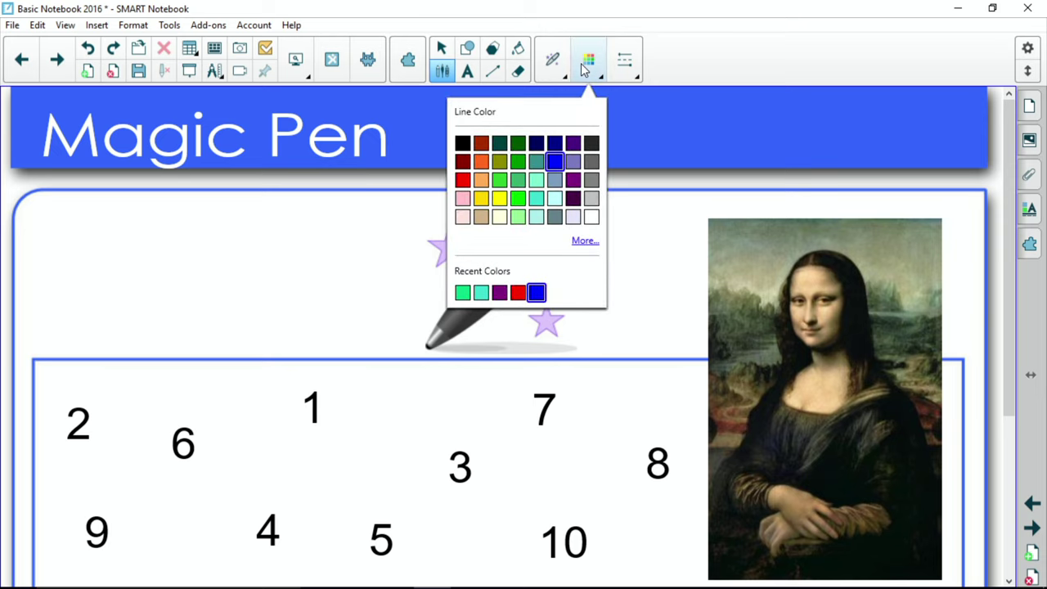
{"action": "left_click", "coordinate": [584, 70]}
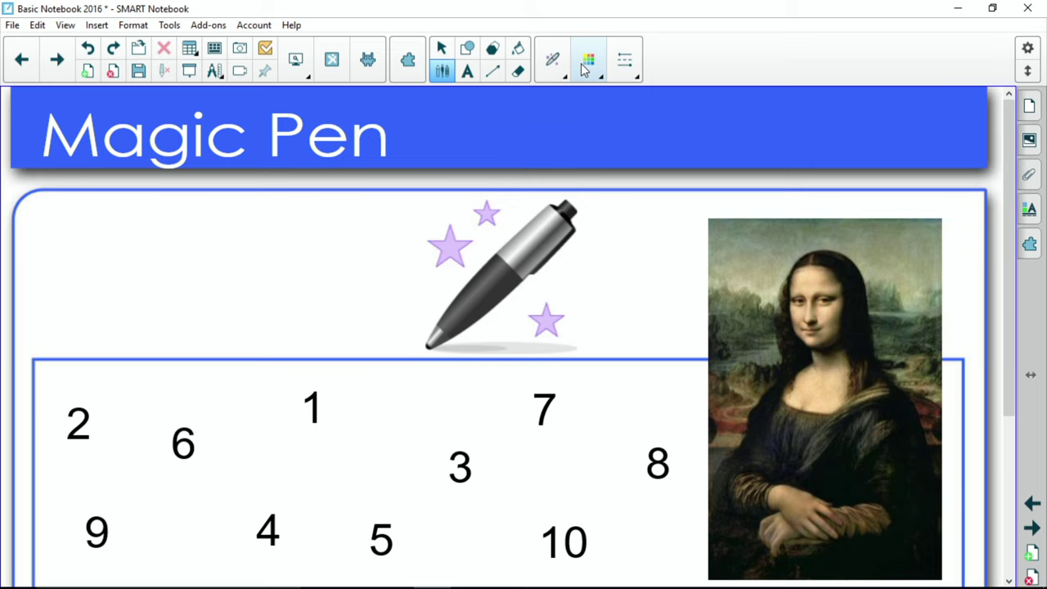
{"action": "mouse_move", "coordinate": [45, 335]}
{"action": "left_mouse_down"}
{"action": "mouse_move", "coordinate": [95, 299]}
{"action": "mouse_move", "coordinate": [207, 325]}
{"action": "mouse_move", "coordinate": [278, 264]}
{"action": "mouse_move", "coordinate": [315, 303]}
{"action": "mouse_move", "coordinate": [466, 229]}
{"action": "left_mouse_up"}
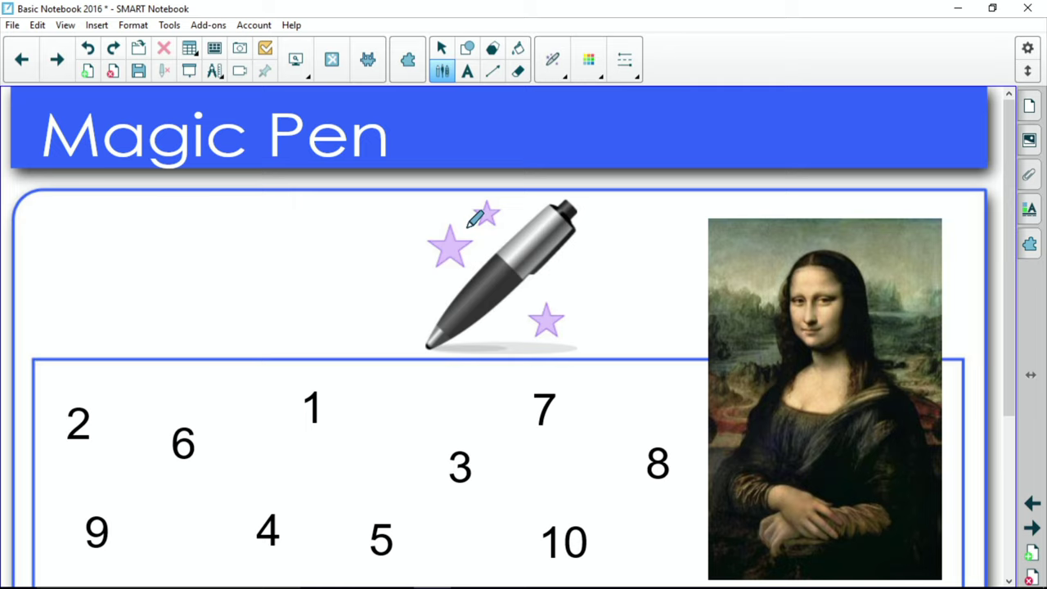
Draw a circle with the Magic Pen to create a spotlight, and move it over the number 8 and back to the blank area
{"action": "mouse_move", "coordinate": [199, 238]}
{"action": "left_mouse_down"}
{"action": "mouse_move", "coordinate": [243, 299]}
{"action": "mouse_move", "coordinate": [203, 238]}
{"action": "left_mouse_up"}
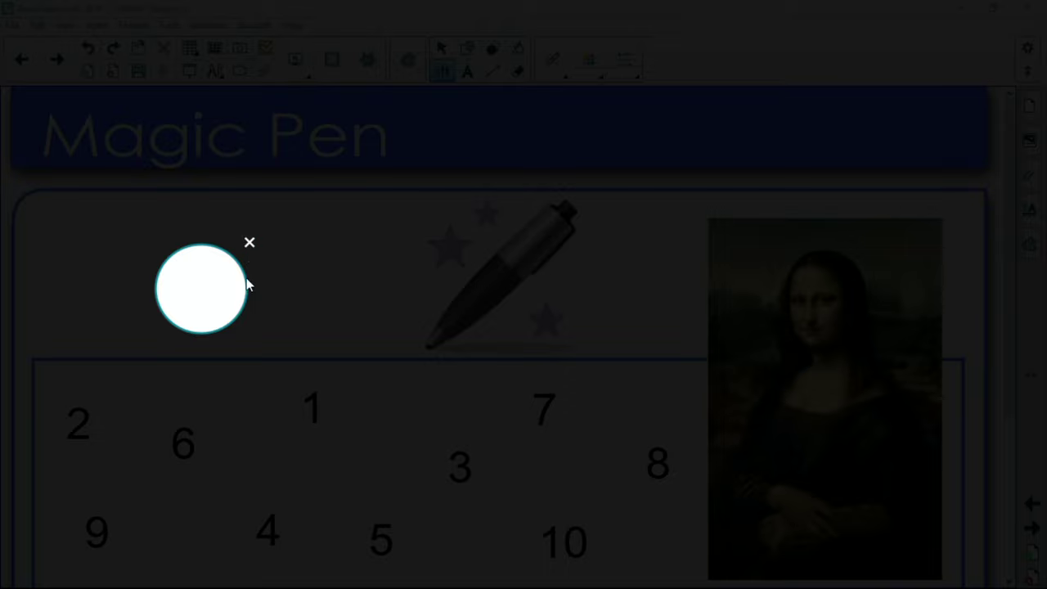
{"action": "left_click_drag", "start_coordinate": [304, 346], "coordinate": [369, 361]}
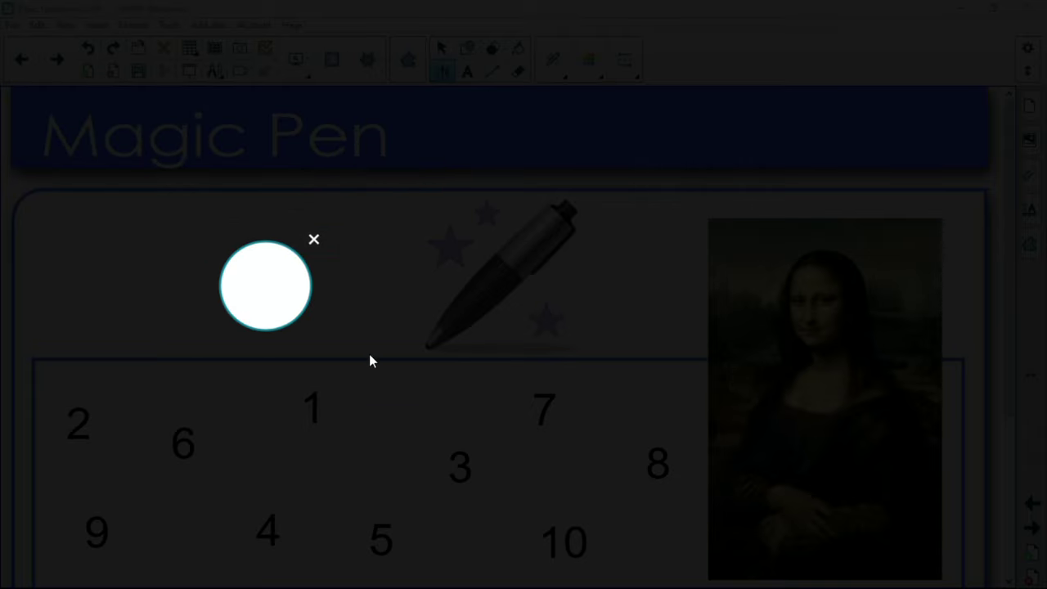
{"action": "left_click_drag", "start_coordinate": [349, 297], "coordinate": [742, 468]}
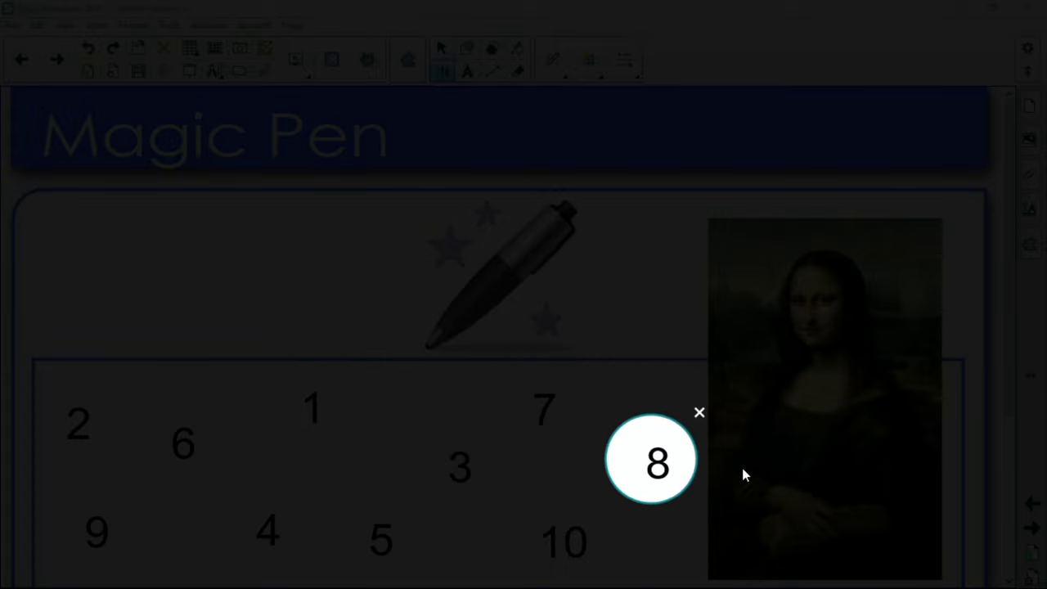
{"action": "left_click_drag", "start_coordinate": [651, 458], "coordinate": [311, 349]}
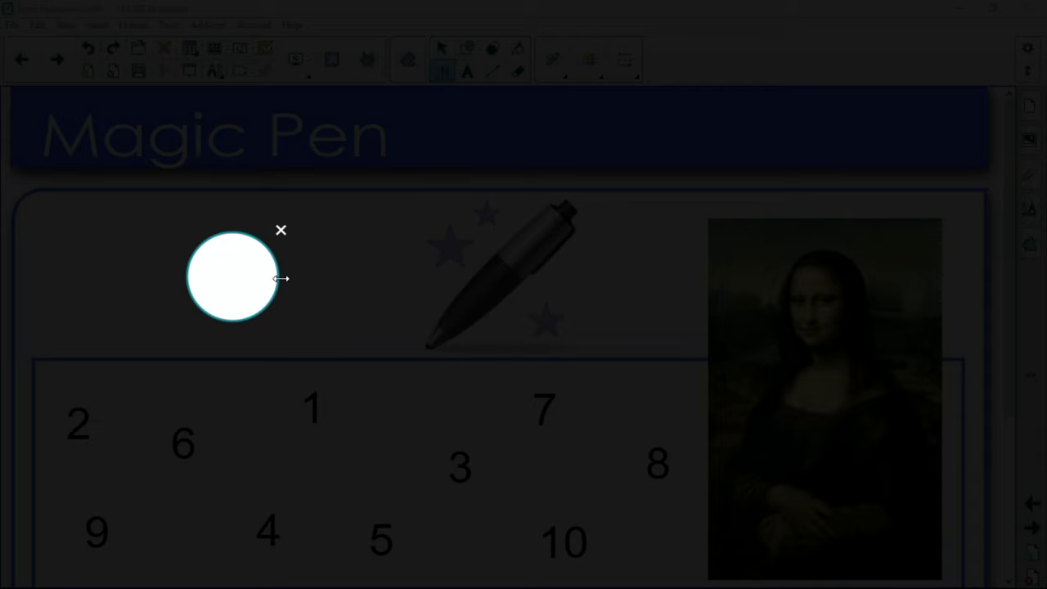
Stretch the spotlight into a wide ellipse and sweep it over the "Magic Pen" title and back down towards the pen picture
{"action": "left_click_drag", "start_coordinate": [280, 278], "coordinate": [662, 283]}
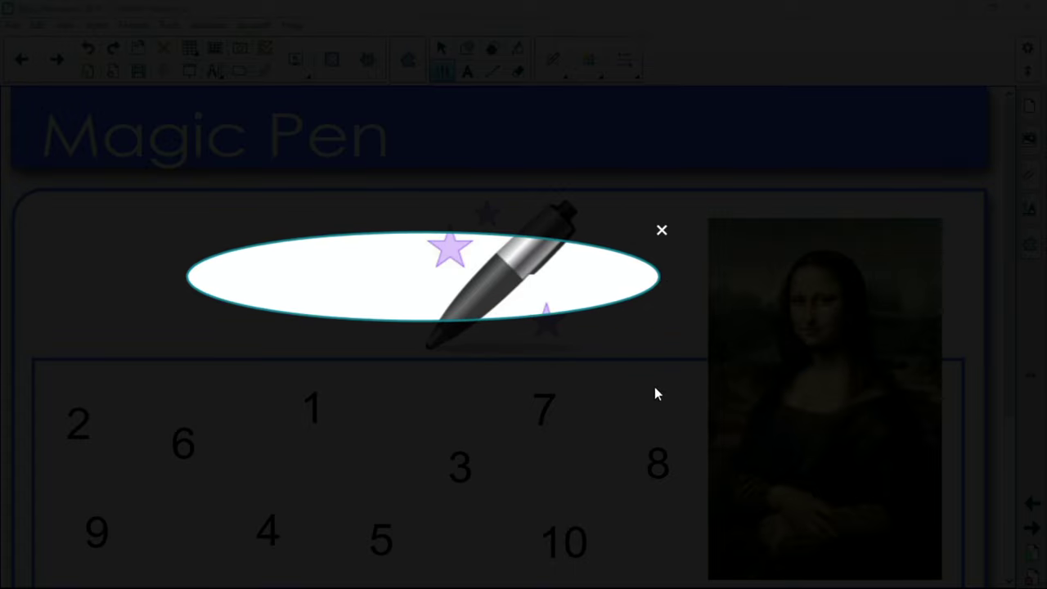
{"action": "left_click_drag", "start_coordinate": [654, 394], "coordinate": [461, 250]}
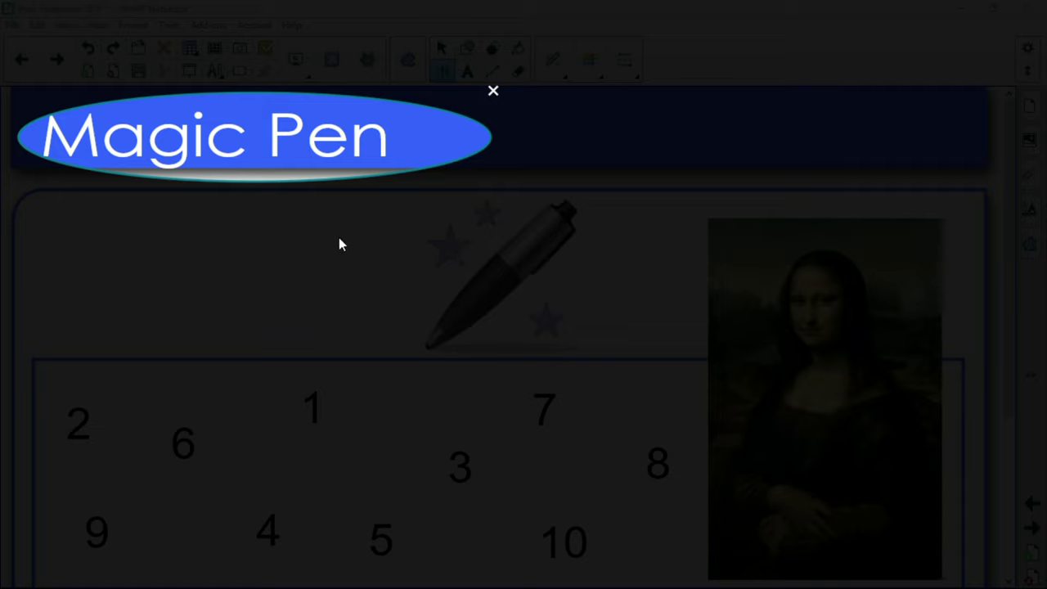
{"action": "left_click_drag", "start_coordinate": [342, 244], "coordinate": [454, 301]}
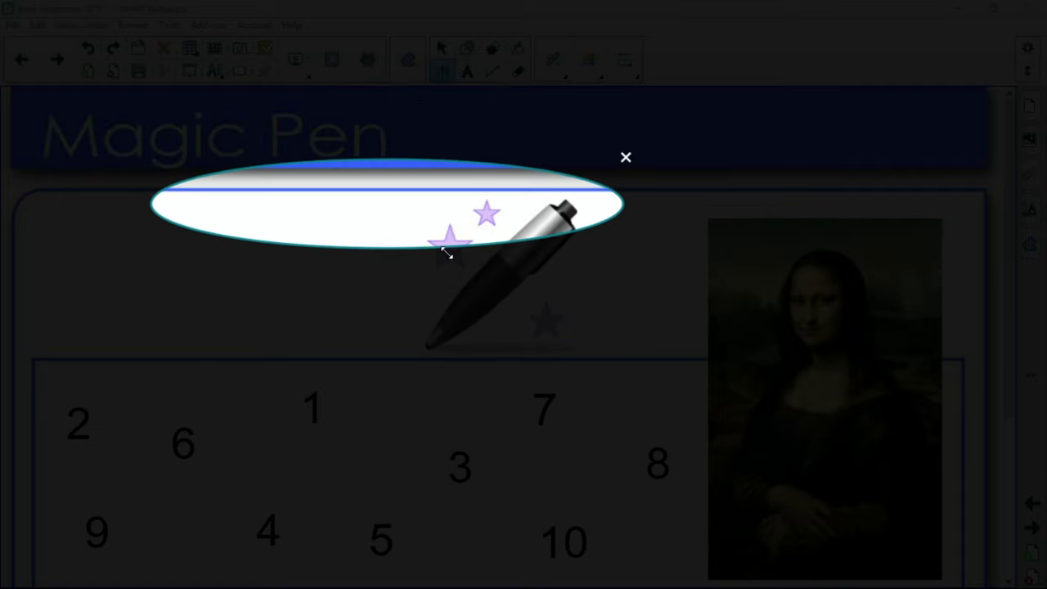
Reshape the spotlight into a circle framing the pen picture, and close the spotlight
{"action": "left_click_drag", "start_coordinate": [447, 253], "coordinate": [500, 378]}
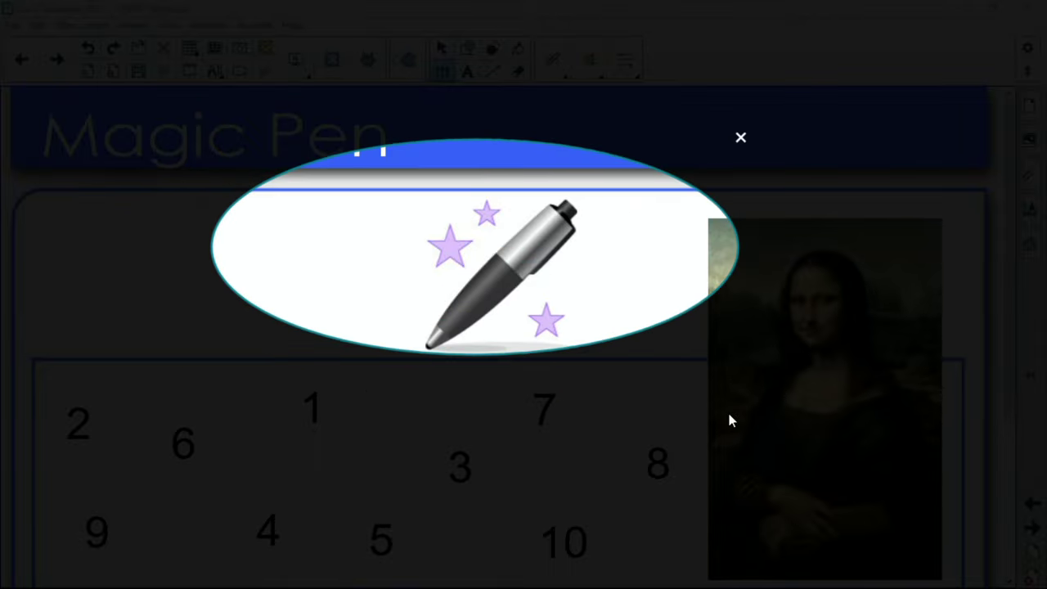
{"action": "left_click_drag", "start_coordinate": [754, 250], "coordinate": [447, 264]}
{"action": "left_click_drag", "start_coordinate": [529, 401], "coordinate": [625, 409]}
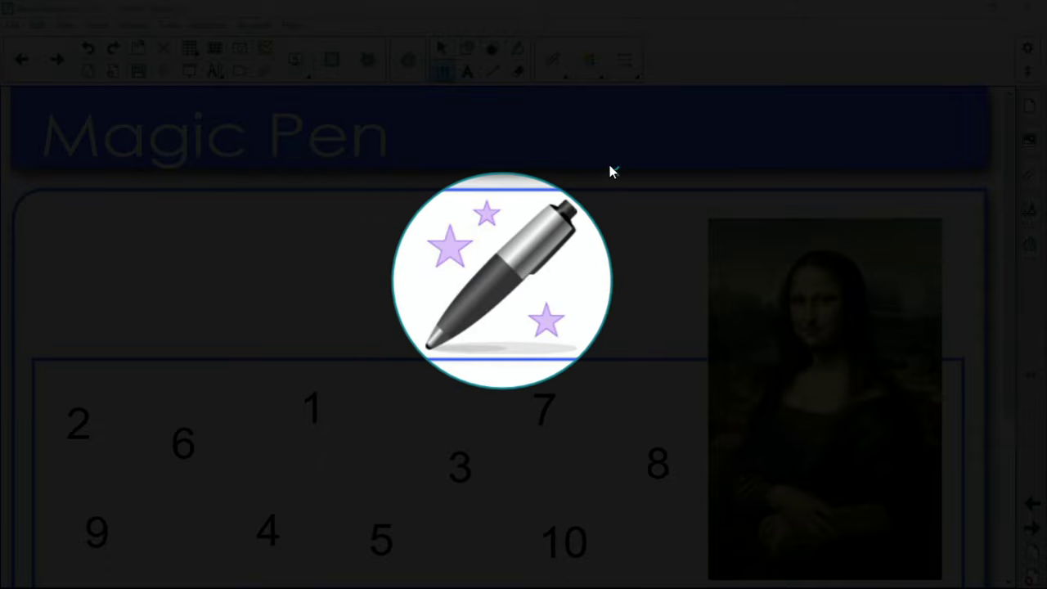
{"action": "left_click", "coordinate": [614, 172]}
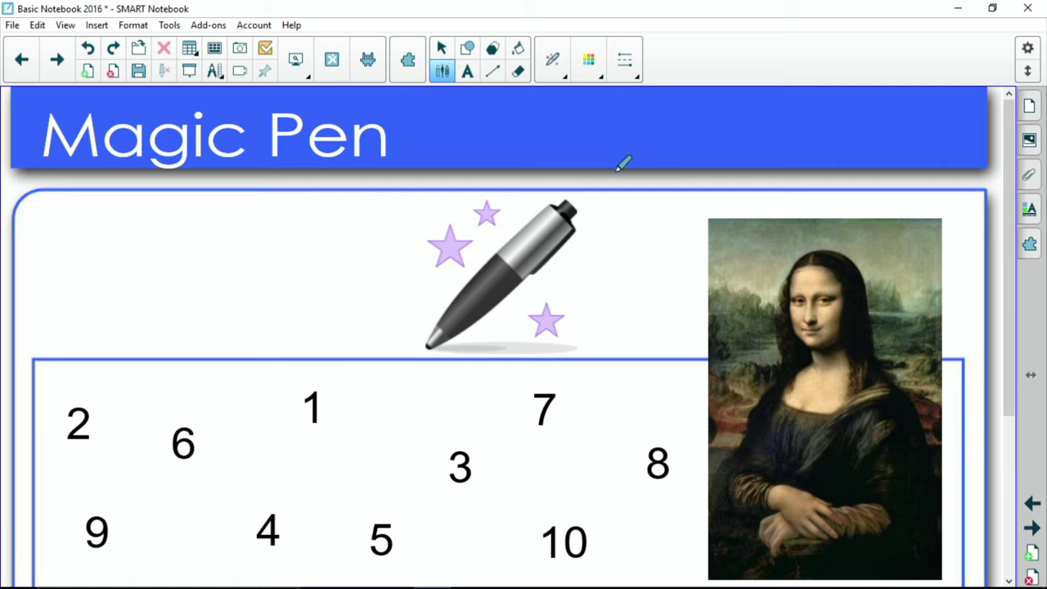
Draw a rectangle with the Magic Pen to create a magnifier, and move and widen it to cover the whole "Magic Pen" title
{"action": "mouse_move", "coordinate": [170, 248]}
{"action": "left_mouse_down"}
{"action": "mouse_move", "coordinate": [229, 327]}
{"action": "mouse_move", "coordinate": [281, 259]}
{"action": "mouse_move", "coordinate": [172, 246]}
{"action": "left_mouse_up"}
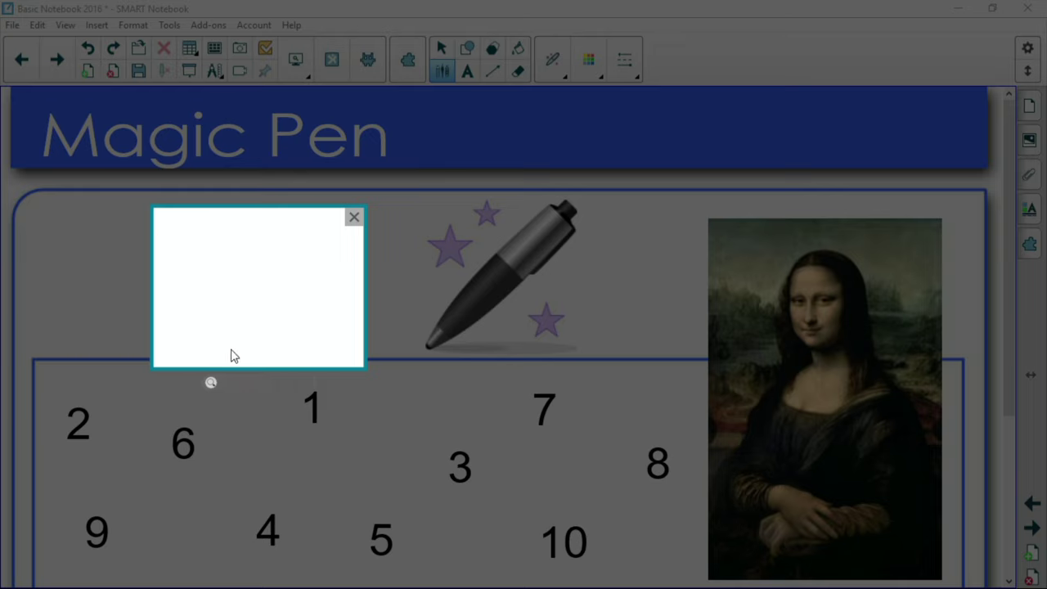
{"action": "left_click_drag", "start_coordinate": [271, 452], "coordinate": [125, 287]}
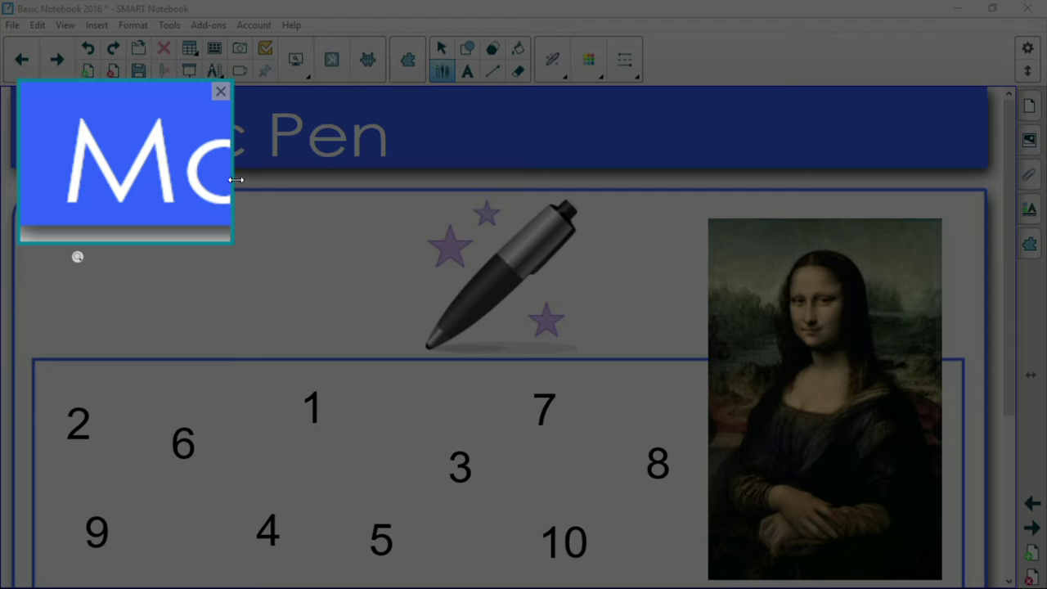
{"action": "left_click_drag", "start_coordinate": [236, 179], "coordinate": [765, 136]}
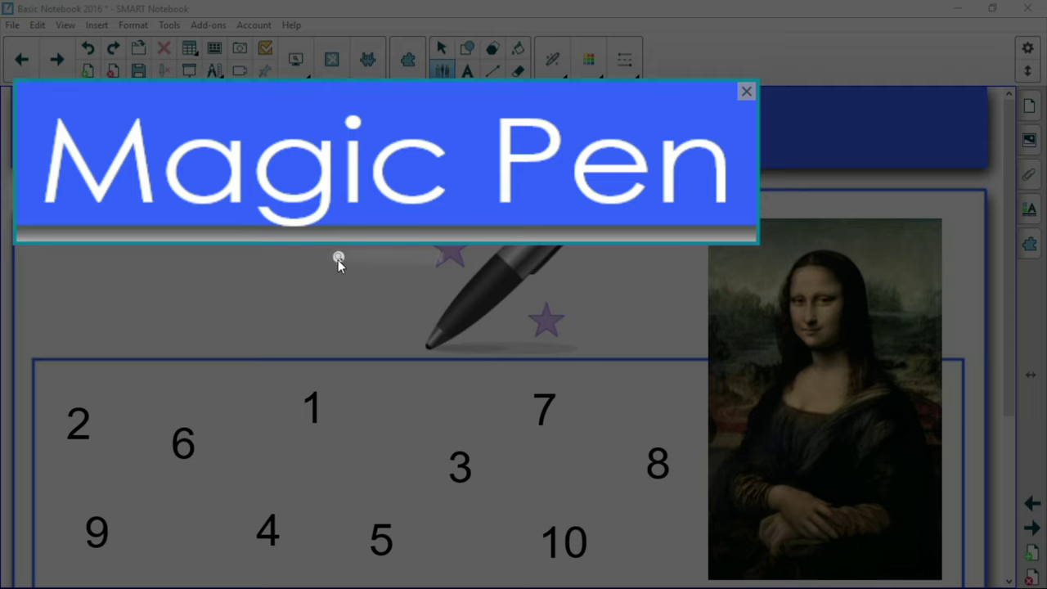
Adjust the magnifier's zoom level over the title, shift the magnifier slightly, and close it
{"action": "left_click_drag", "start_coordinate": [338, 259], "coordinate": [264, 247]}
{"action": "left_click_drag", "start_coordinate": [338, 258], "coordinate": [309, 246]}
{"action": "mouse_move", "coordinate": [571, 301]}
{"action": "left_mouse_down"}
{"action": "mouse_move", "coordinate": [599, 404]}
{"action": "mouse_move", "coordinate": [574, 503]}
{"action": "mouse_move", "coordinate": [609, 564]}
{"action": "mouse_move", "coordinate": [639, 520]}
{"action": "mouse_move", "coordinate": [728, 477]}
{"action": "mouse_move", "coordinate": [851, 460]}
{"action": "mouse_move", "coordinate": [834, 444]}
{"action": "mouse_move", "coordinate": [701, 445]}
{"action": "mouse_move", "coordinate": [611, 425]}
{"action": "mouse_move", "coordinate": [547, 312]}
{"action": "mouse_move", "coordinate": [602, 311]}
{"action": "mouse_move", "coordinate": [567, 309]}
{"action": "left_mouse_up"}
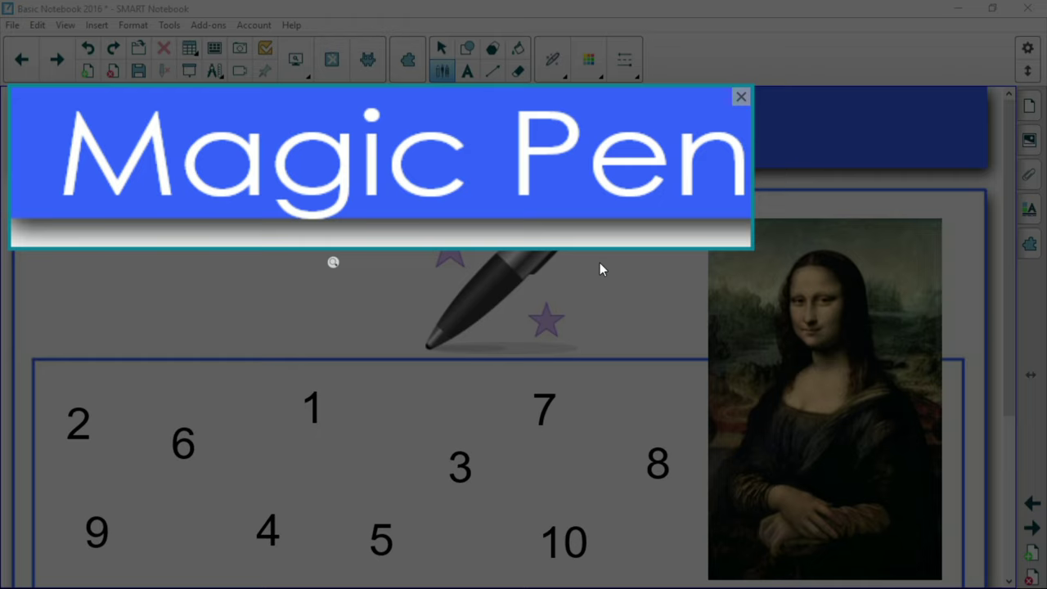
{"action": "left_click", "coordinate": [741, 98]}
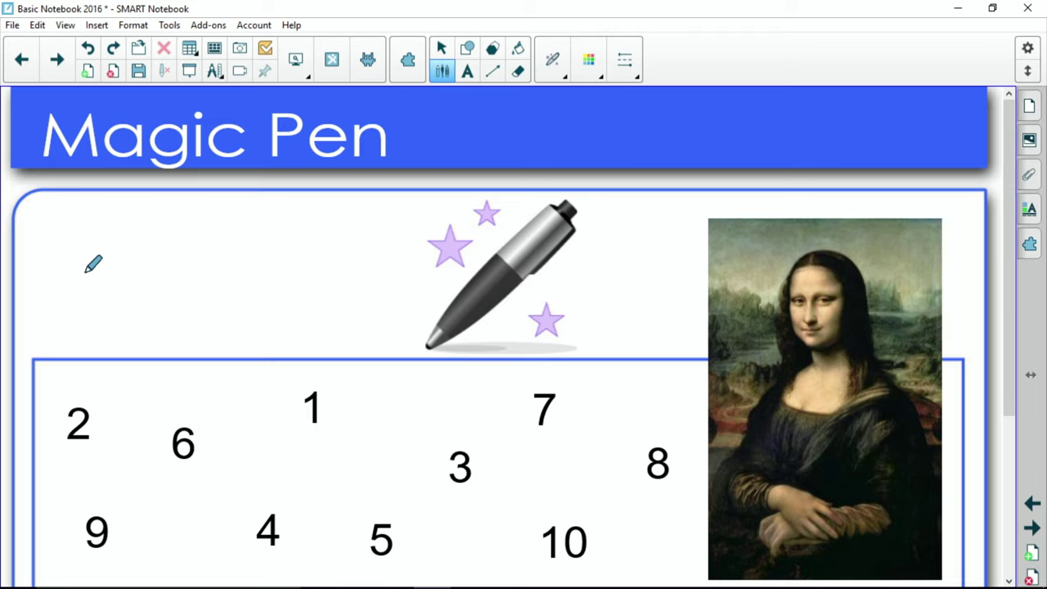
Handwrite the letters "n" and "o" separately in the blank area beside the pen picture, and close the resulting spotlight
{"action": "mouse_move", "coordinate": [60, 276]}
{"action": "left_mouse_down"}
{"action": "mouse_move", "coordinate": [60, 342]}
{"action": "mouse_move", "coordinate": [123, 345]}
{"action": "left_mouse_up"}
{"action": "mouse_move", "coordinate": [196, 280]}
{"action": "left_mouse_down"}
{"action": "mouse_move", "coordinate": [159, 310]}
{"action": "mouse_move", "coordinate": [181, 284]}
{"action": "mouse_move", "coordinate": [198, 426]}
{"action": "mouse_move", "coordinate": [373, 404]}
{"action": "mouse_move", "coordinate": [229, 318]}
{"action": "mouse_move", "coordinate": [182, 303]}
{"action": "mouse_move", "coordinate": [159, 110]}
{"action": "mouse_move", "coordinate": [389, 133]}
{"action": "mouse_move", "coordinate": [73, 128]}
{"action": "mouse_move", "coordinate": [194, 156]}
{"action": "mouse_move", "coordinate": [226, 272]}
{"action": "left_mouse_up"}
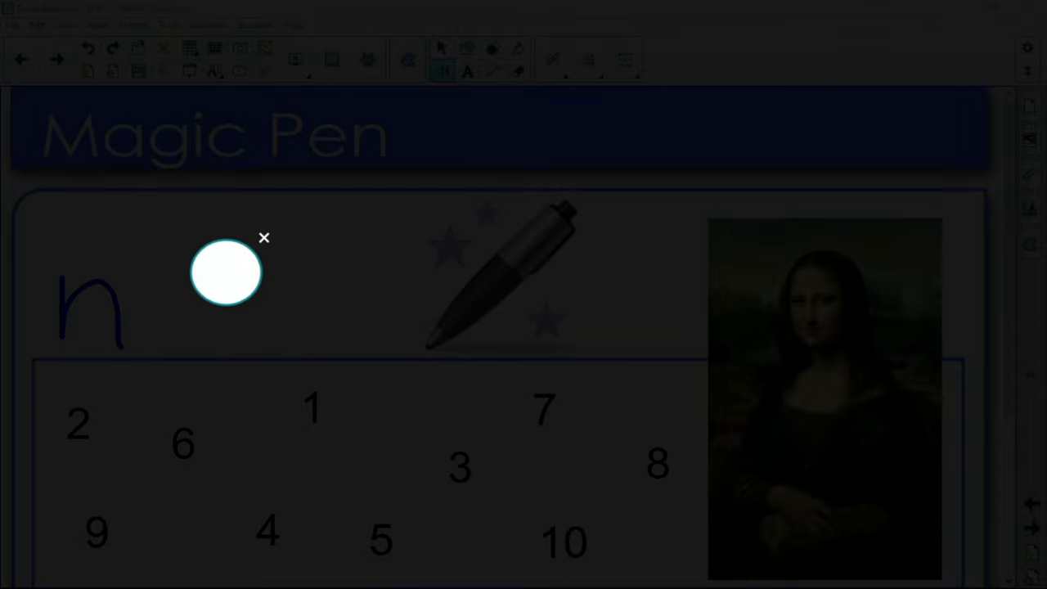
{"action": "left_click", "coordinate": [264, 237]}
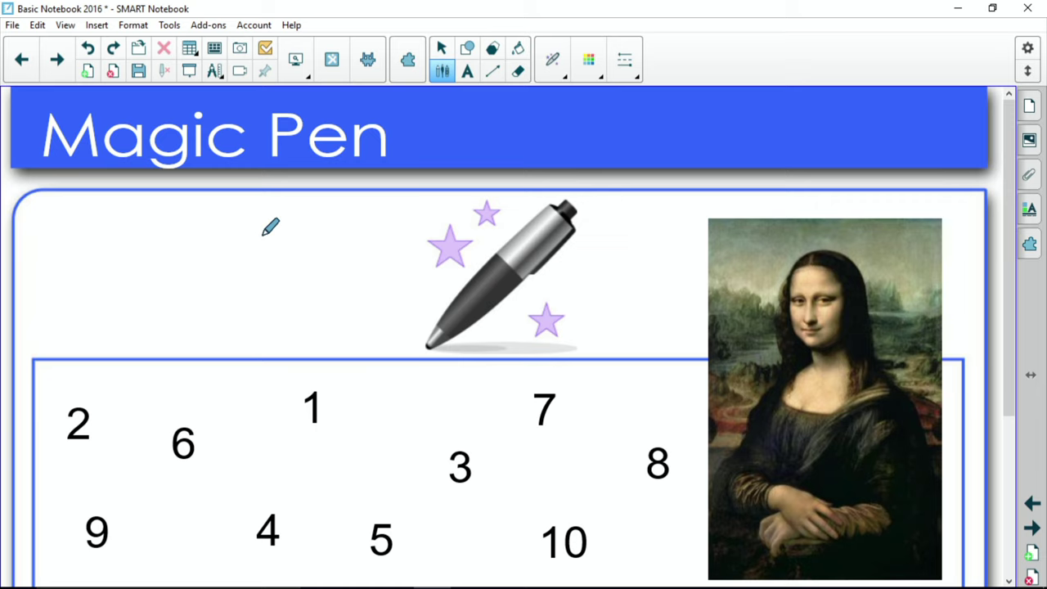
Handwrite "notes" in joined cursive in the blank area, and "hello" in cursive just below it, over the number box's upper edge
{"action": "mouse_move", "coordinate": [52, 300]}
{"action": "left_mouse_down"}
{"action": "mouse_move", "coordinate": [146, 306]}
{"action": "mouse_move", "coordinate": [173, 284]}
{"action": "mouse_move", "coordinate": [291, 300]}
{"action": "mouse_move", "coordinate": [350, 287]}
{"action": "left_mouse_up"}
{"action": "left_click_drag", "start_coordinate": [178, 266], "coordinate": [204, 259]}
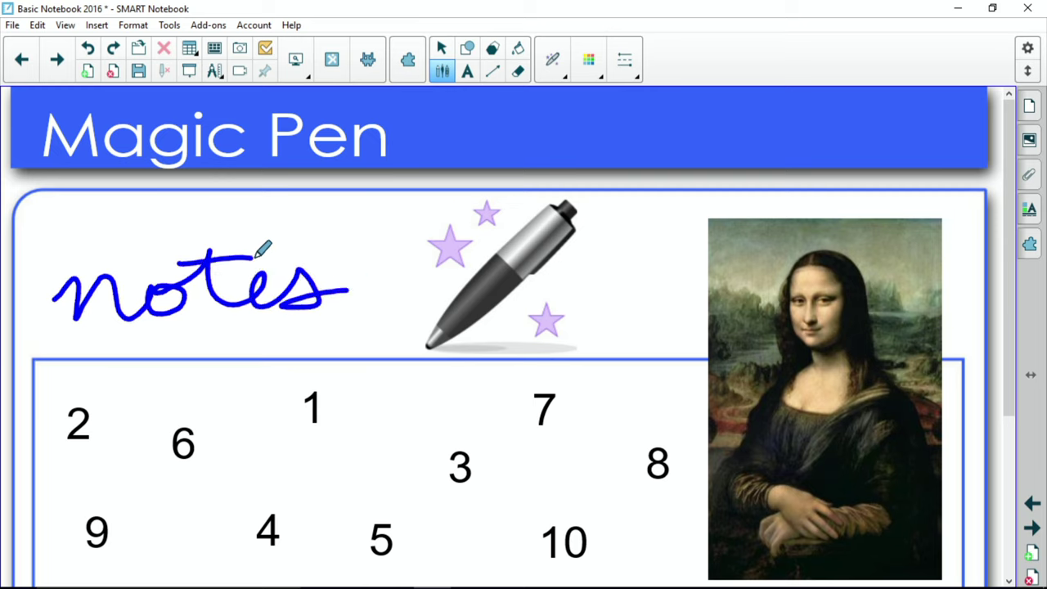
{"action": "mouse_move", "coordinate": [96, 392]}
{"action": "left_mouse_down"}
{"action": "mouse_move", "coordinate": [201, 375]}
{"action": "mouse_move", "coordinate": [303, 398]}
{"action": "mouse_move", "coordinate": [357, 365]}
{"action": "mouse_move", "coordinate": [356, 347]}
{"action": "left_mouse_up"}
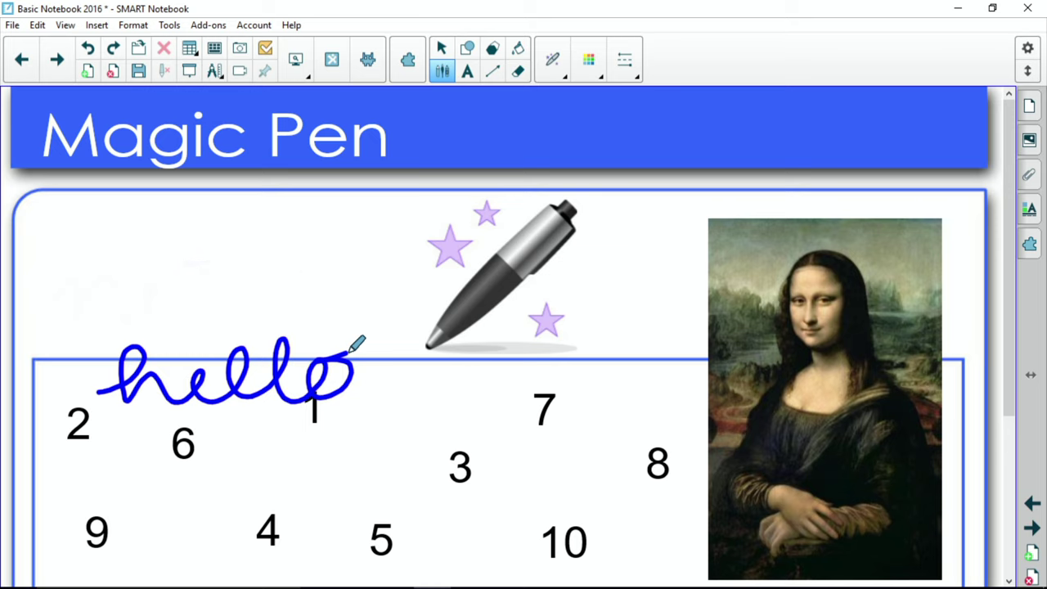
Handwrite "notes" in large, mostly separate letters, leaving the "o" loop with a tail, in the blank area beside the pen picture
{"action": "mouse_move", "coordinate": [52, 260]}
{"action": "left_mouse_down"}
{"action": "mouse_move", "coordinate": [55, 307]}
{"action": "mouse_move", "coordinate": [140, 311]}
{"action": "mouse_move", "coordinate": [231, 236]}
{"action": "mouse_move", "coordinate": [260, 317]}
{"action": "left_mouse_up"}
{"action": "left_click_drag", "start_coordinate": [237, 247], "coordinate": [282, 239]}
{"action": "mouse_move", "coordinate": [278, 282]}
{"action": "left_mouse_down"}
{"action": "mouse_move", "coordinate": [315, 274]}
{"action": "mouse_move", "coordinate": [328, 301]}
{"action": "left_mouse_up"}
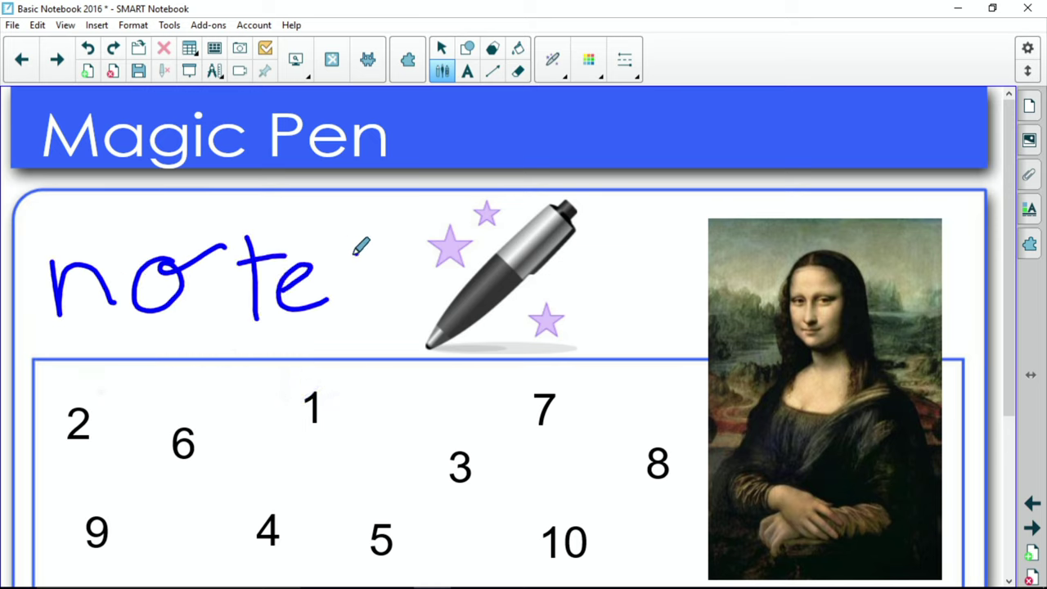
{"action": "left_click_drag", "start_coordinate": [381, 260], "coordinate": [352, 316]}
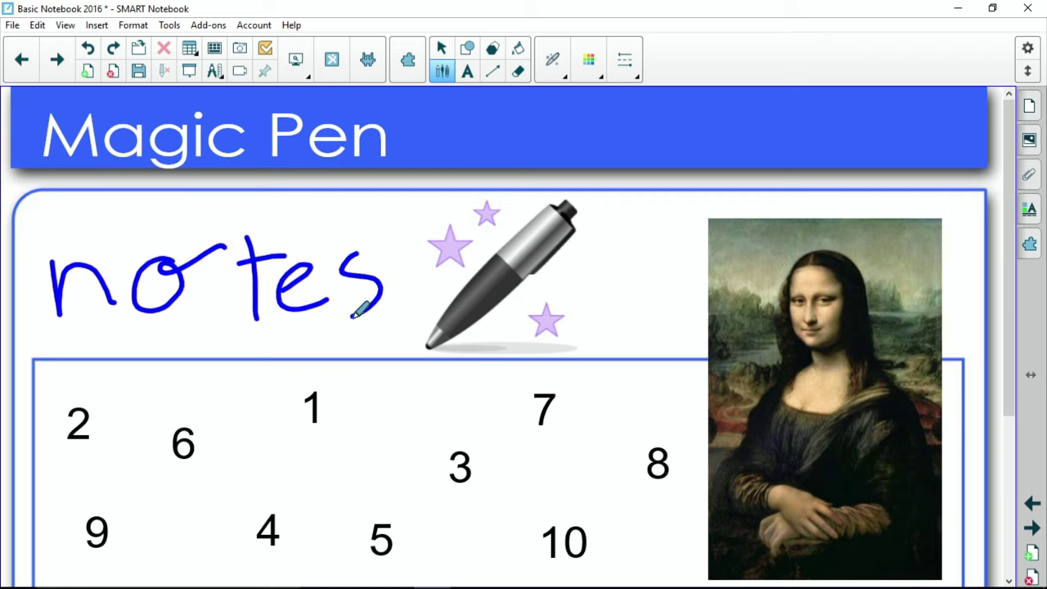